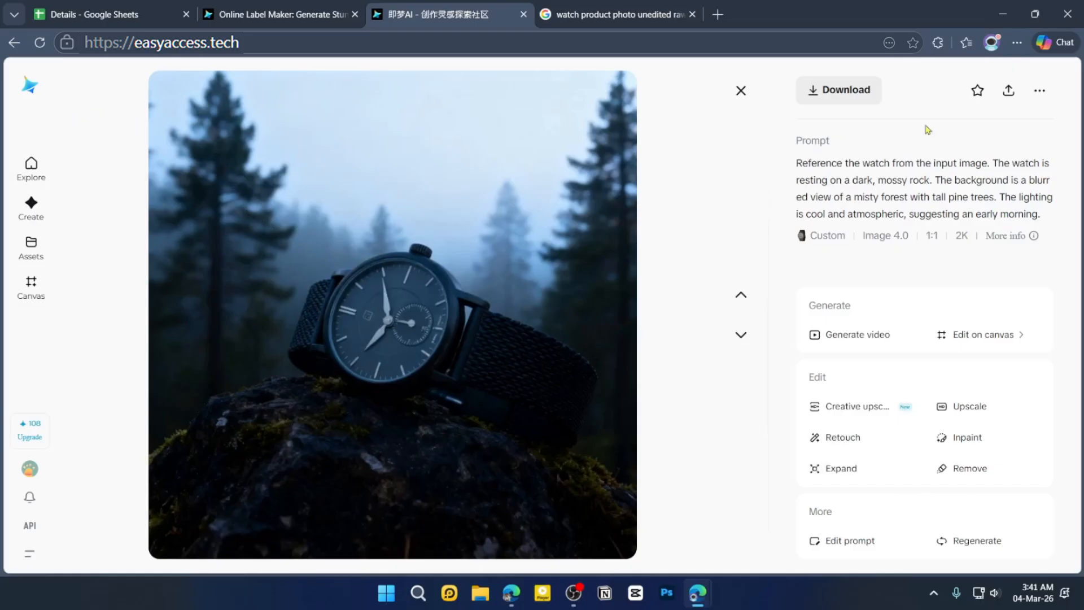
View the generated watch image with the night city-lights background at full size and return to the results
{"action": "left_click", "coordinate": [739, 90]}
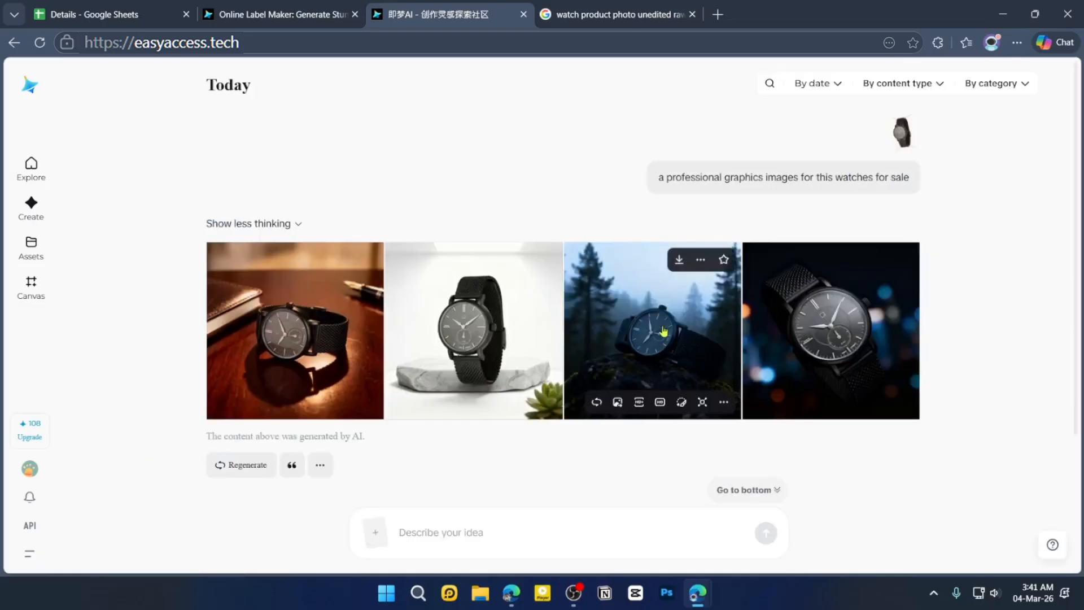
{"action": "left_click", "coordinate": [819, 362]}
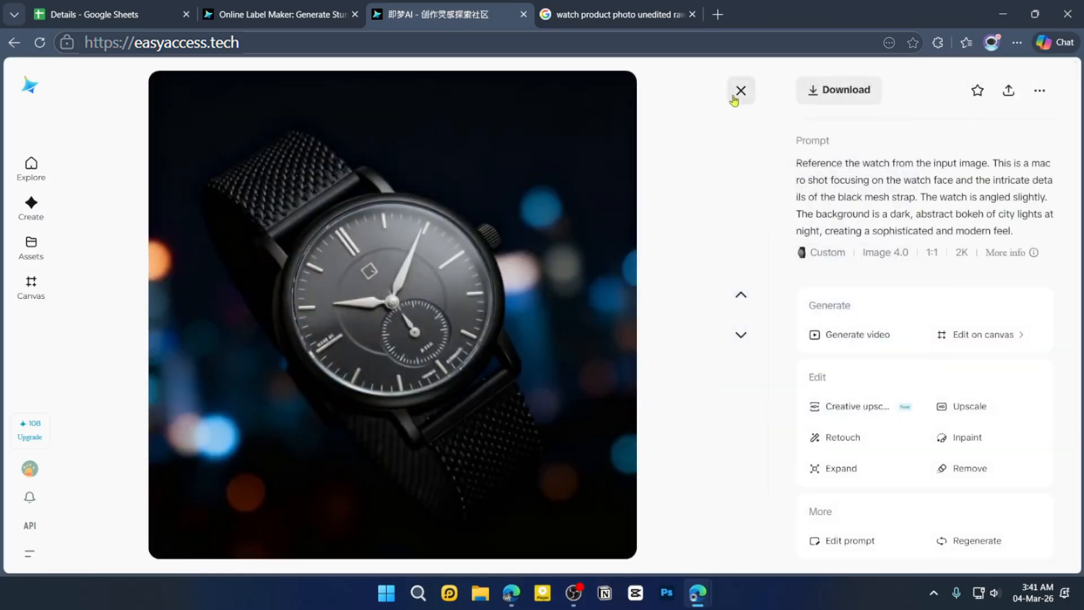
{"action": "left_click", "coordinate": [741, 90]}
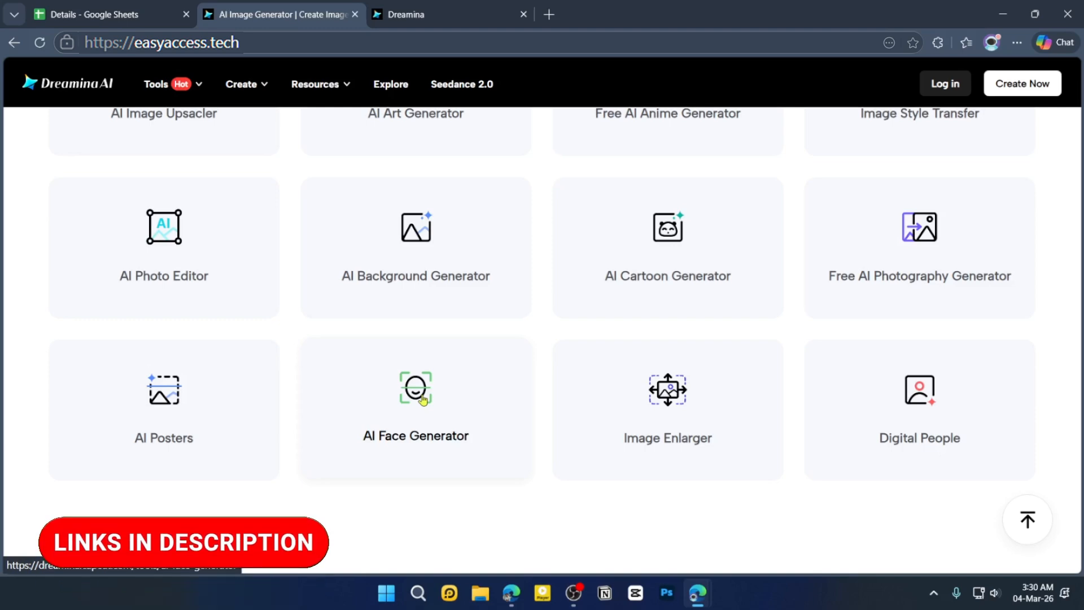
Look through the Dreamina AI tool cards and the FAQ section of the image generator page
{"action": "scroll", "coordinate": [361, 384], "scroll_direction": "up", "scroll_amount": 2}
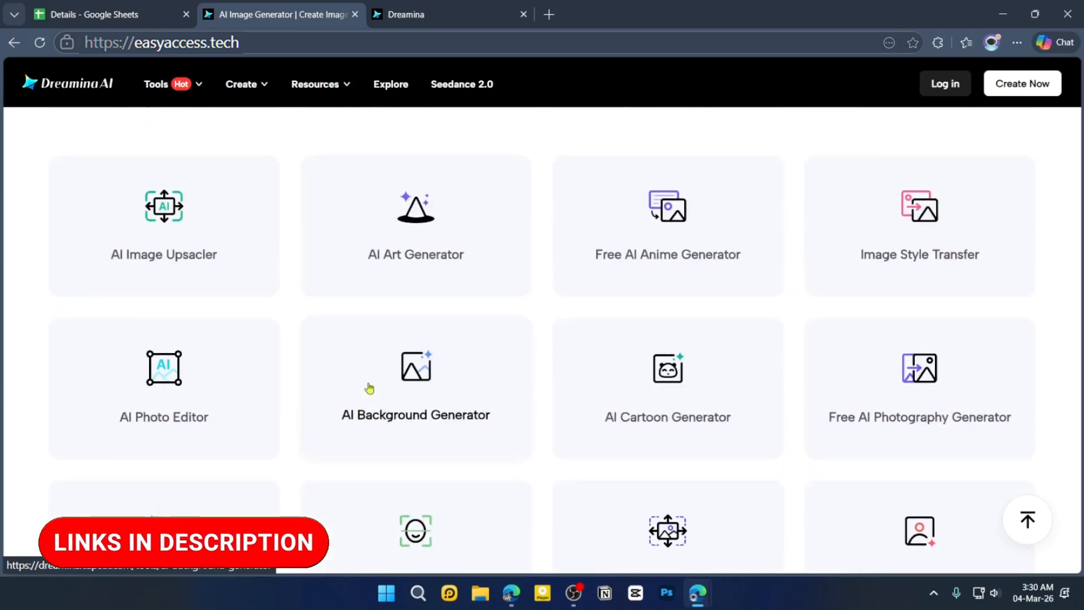
{"action": "scroll", "coordinate": [372, 402], "scroll_direction": "down", "scroll_amount": 6}
{"action": "scroll", "coordinate": [372, 402], "scroll_direction": "down", "scroll_amount": 10}
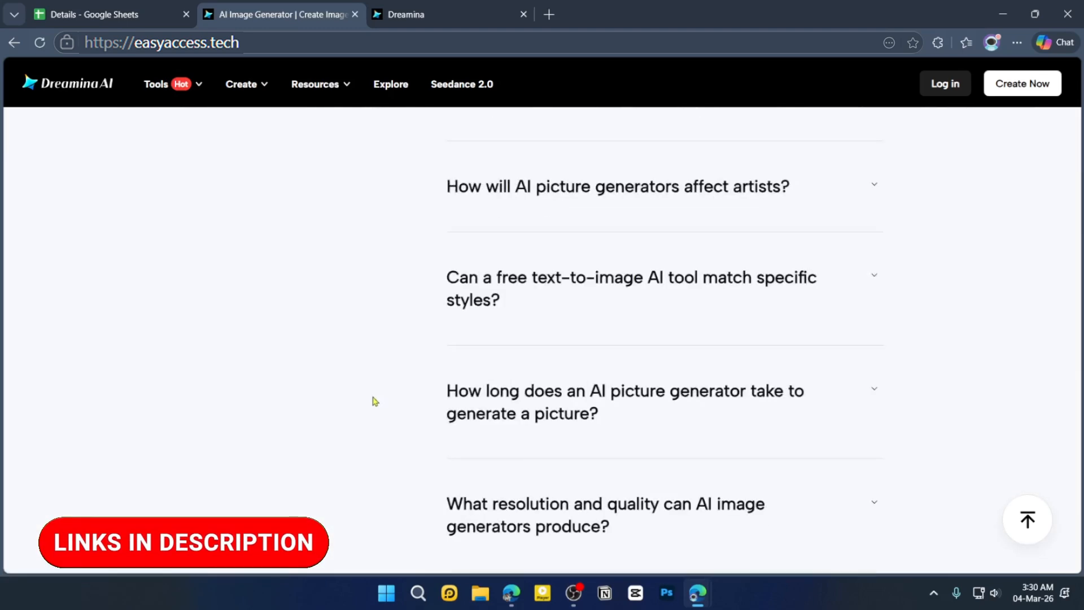
{"action": "scroll", "coordinate": [396, 400], "scroll_direction": "up", "scroll_amount": 15}
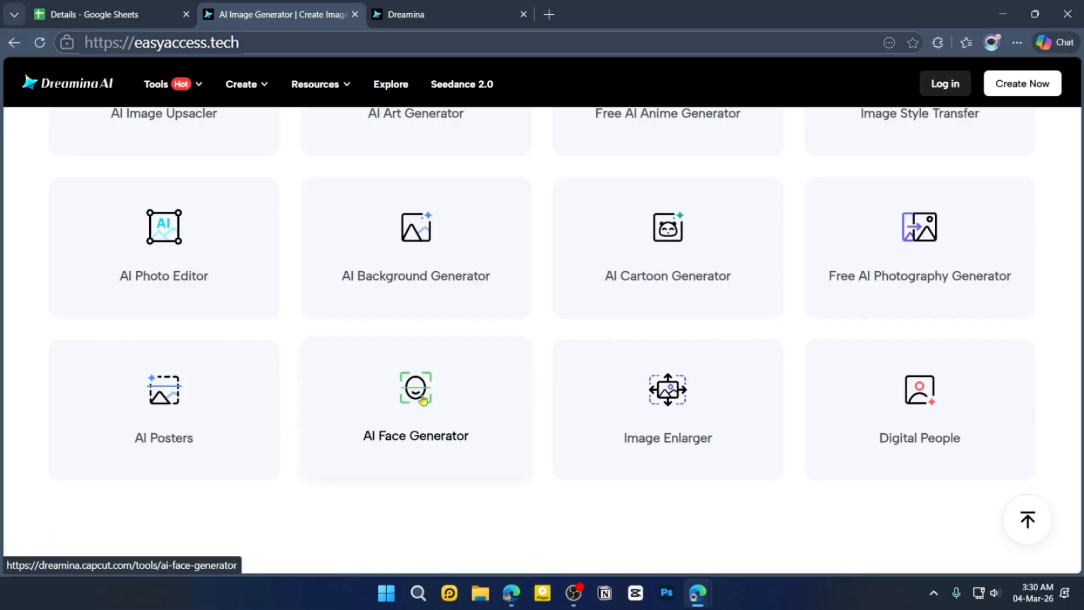
{"action": "scroll", "coordinate": [355, 384], "scroll_direction": "up", "scroll_amount": 2}
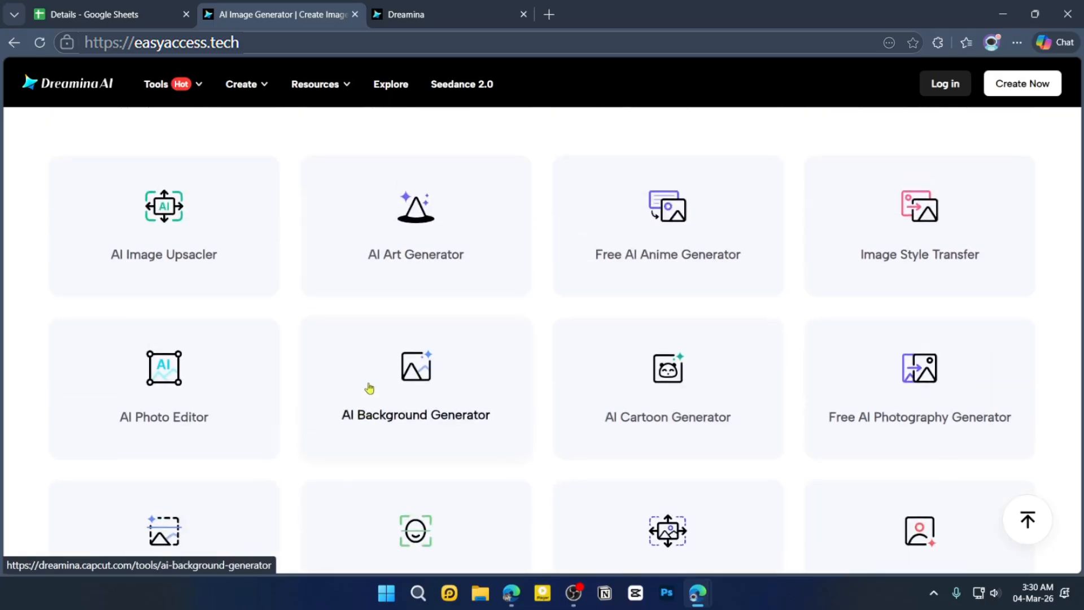
{"action": "scroll", "coordinate": [371, 396], "scroll_direction": "down", "scroll_amount": 15}
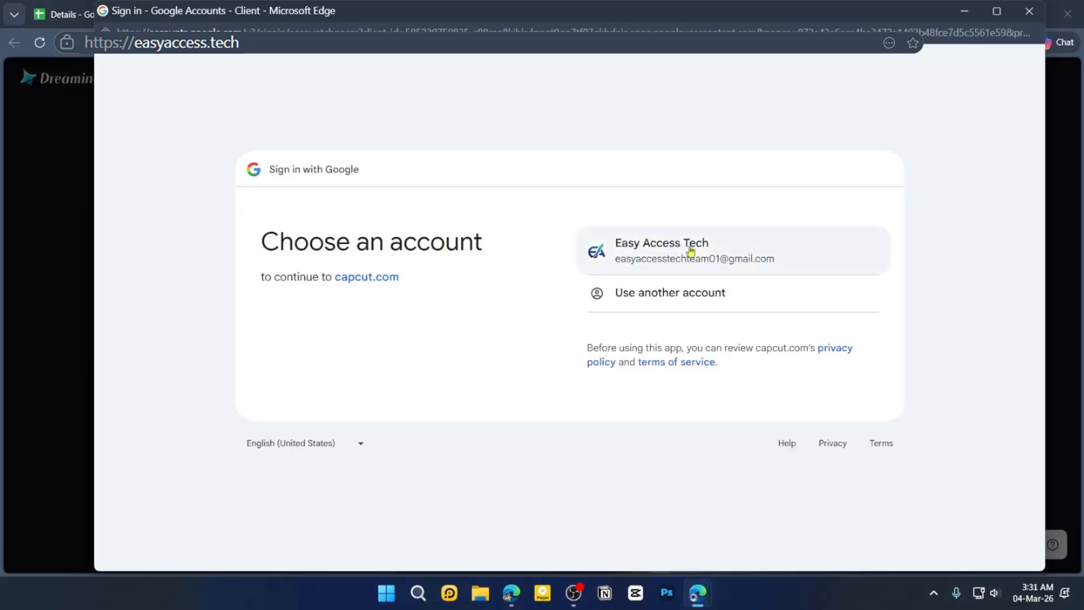
Sign in to capcut.com with the existing Google account and approve access
{"action": "left_click", "coordinate": [691, 250]}
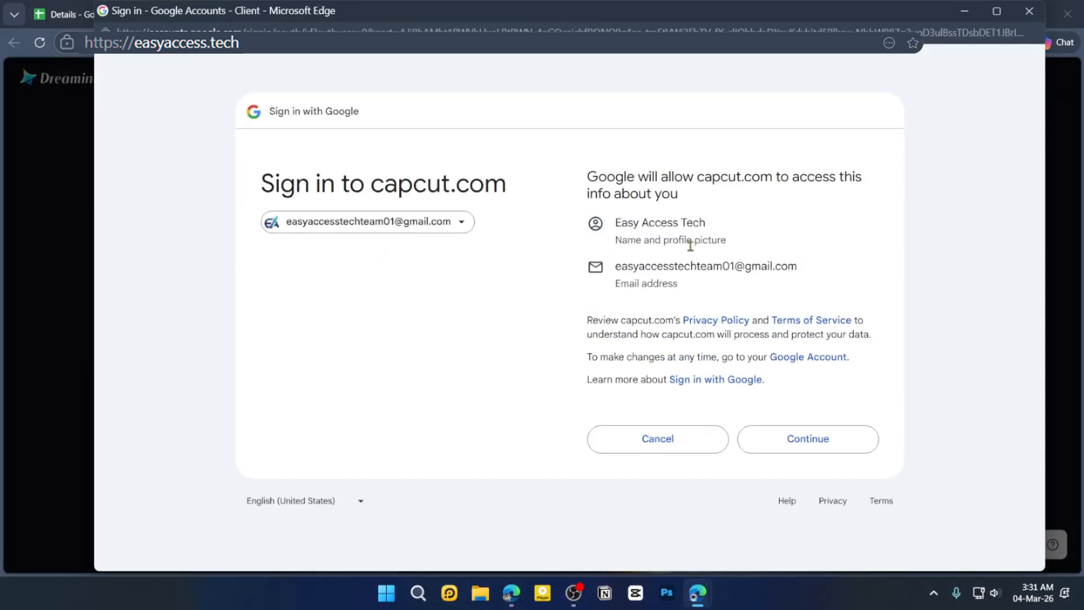
{"action": "left_click", "coordinate": [815, 449]}
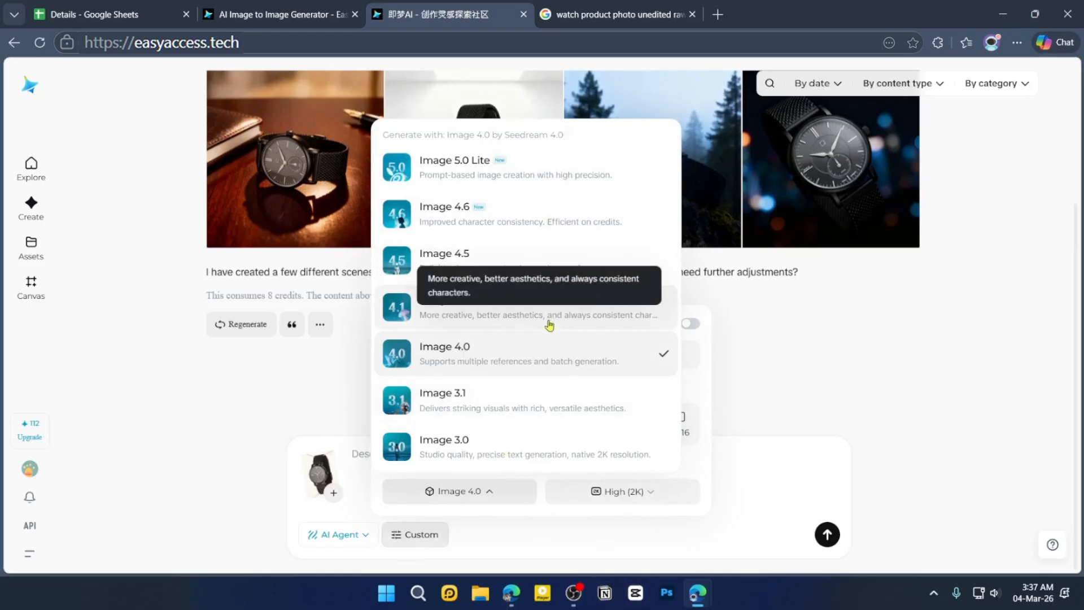
Dismiss the image model choices and examine the four generated watch images, including the enlarged mahogany table scene
{"action": "left_click", "coordinate": [759, 405]}
{"action": "scroll", "coordinate": [539, 321], "scroll_direction": "up", "scroll_amount": 3}
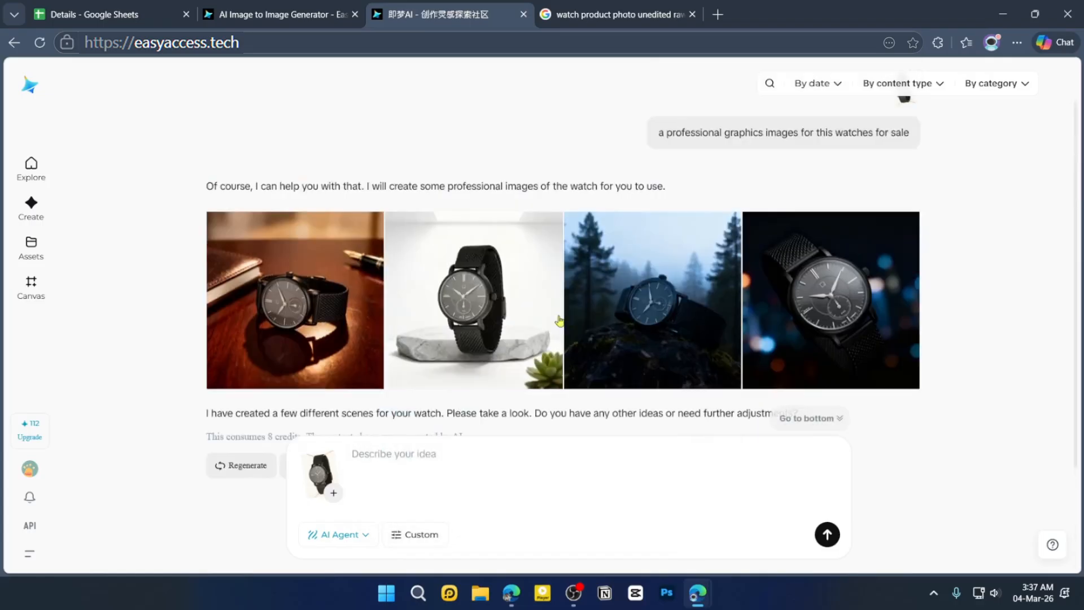
{"action": "scroll", "coordinate": [638, 344], "scroll_direction": "down", "scroll_amount": 2}
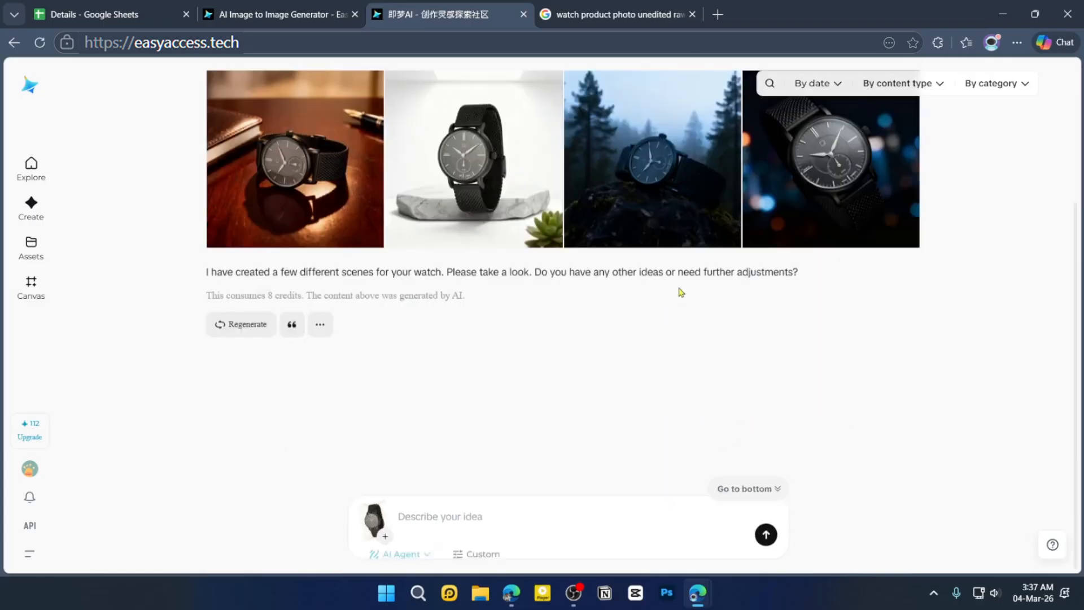
{"action": "left_click", "coordinate": [588, 290]}
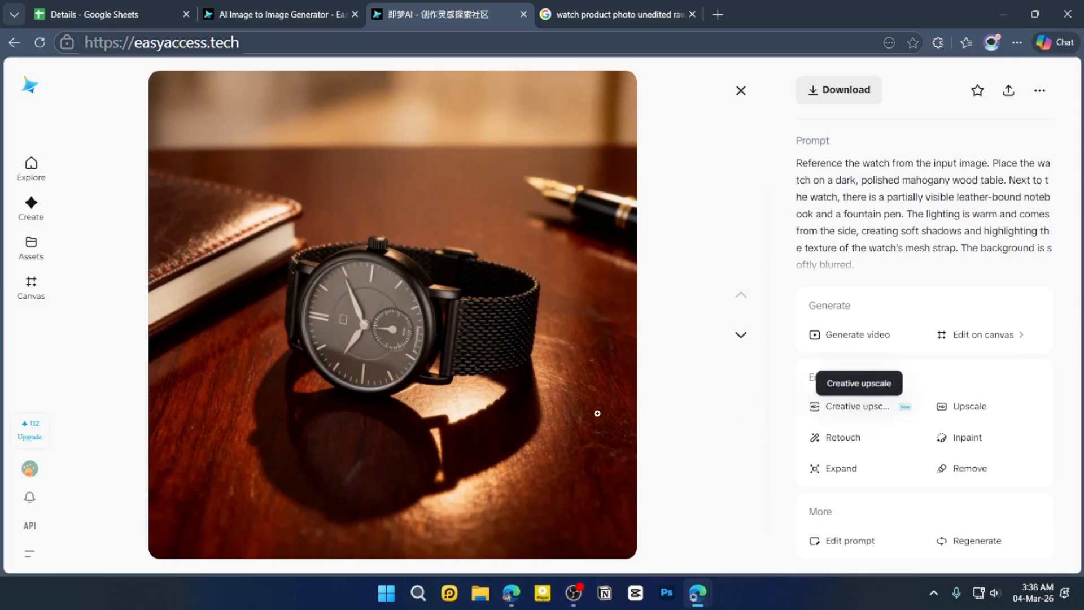
{"action": "left_click", "coordinate": [741, 91]}
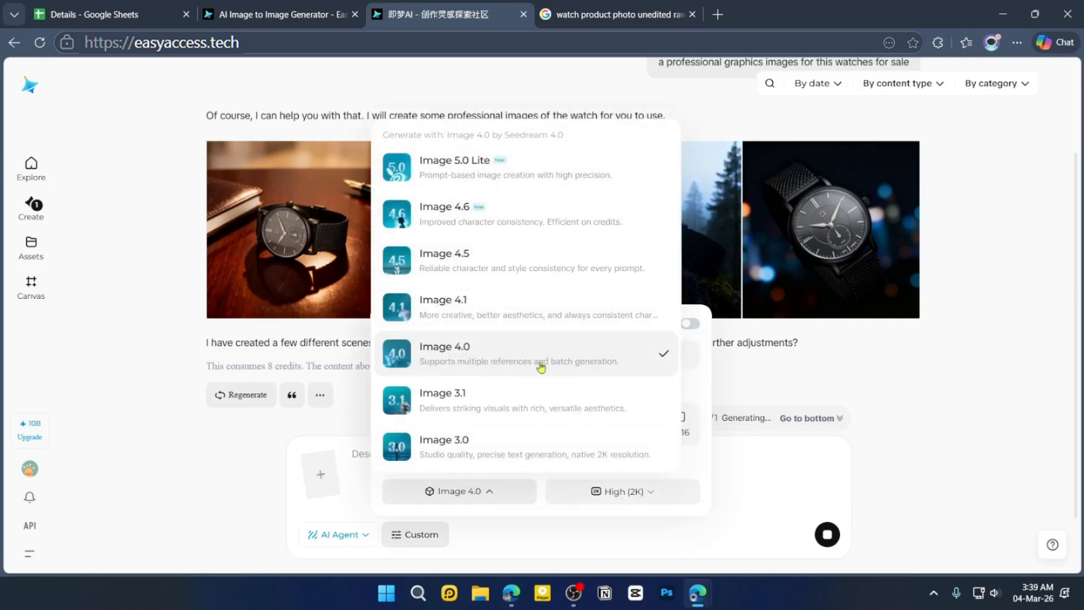
{"action": "left_click", "coordinate": [867, 372]}
{"action": "mouse_move", "coordinate": [599, 314]}
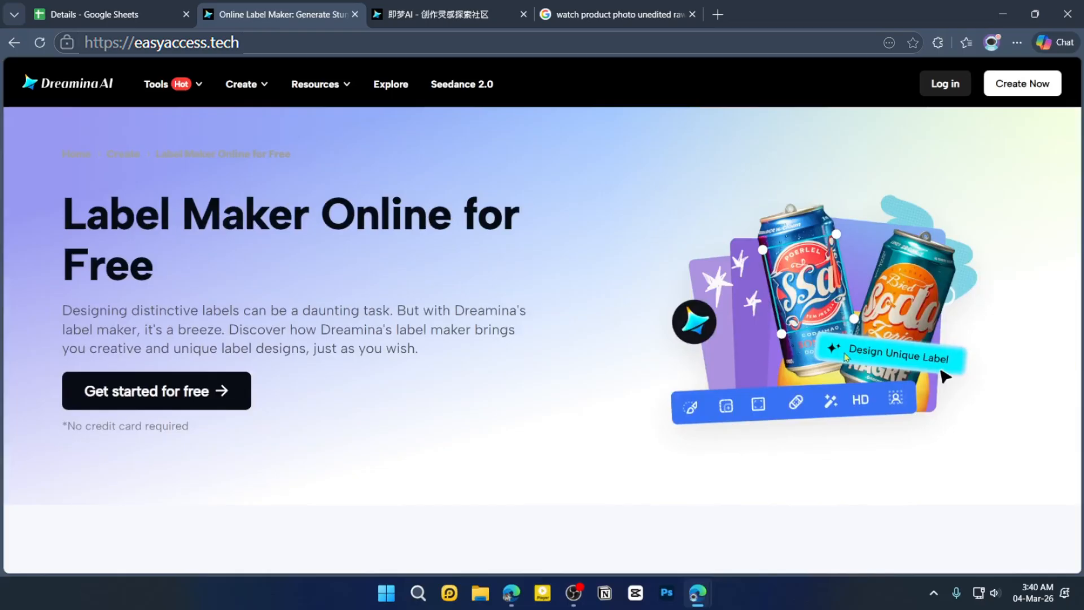
Examine the key features described on the Dreamina online label maker page
{"action": "scroll", "coordinate": [726, 356], "scroll_direction": "down", "scroll_amount": 6}
{"action": "scroll", "coordinate": [688, 346], "scroll_direction": "down", "scroll_amount": 6}
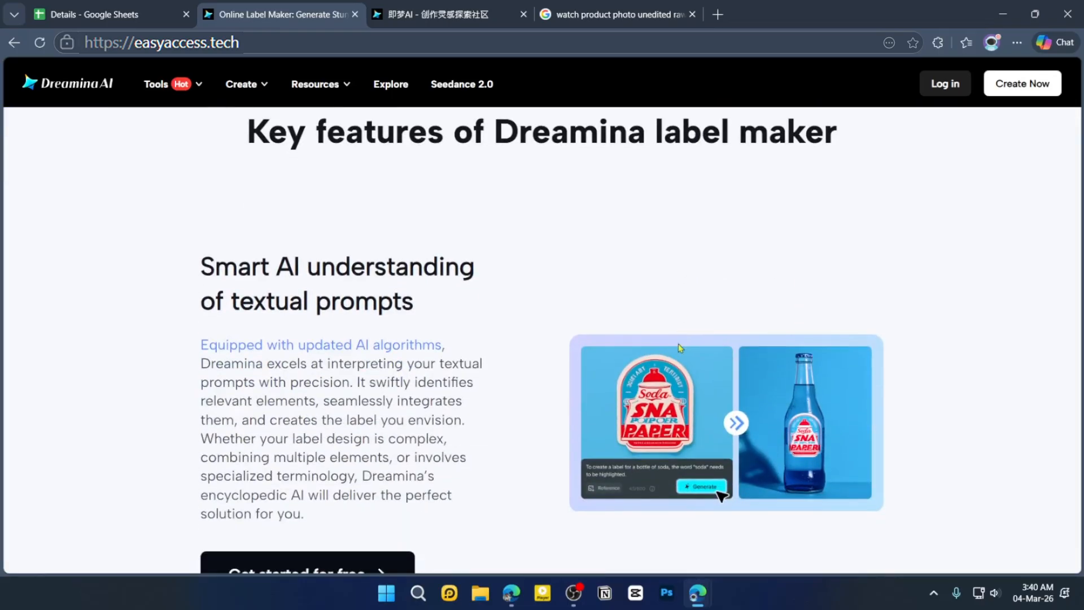
{"action": "scroll", "coordinate": [679, 348], "scroll_direction": "up", "scroll_amount": 3}
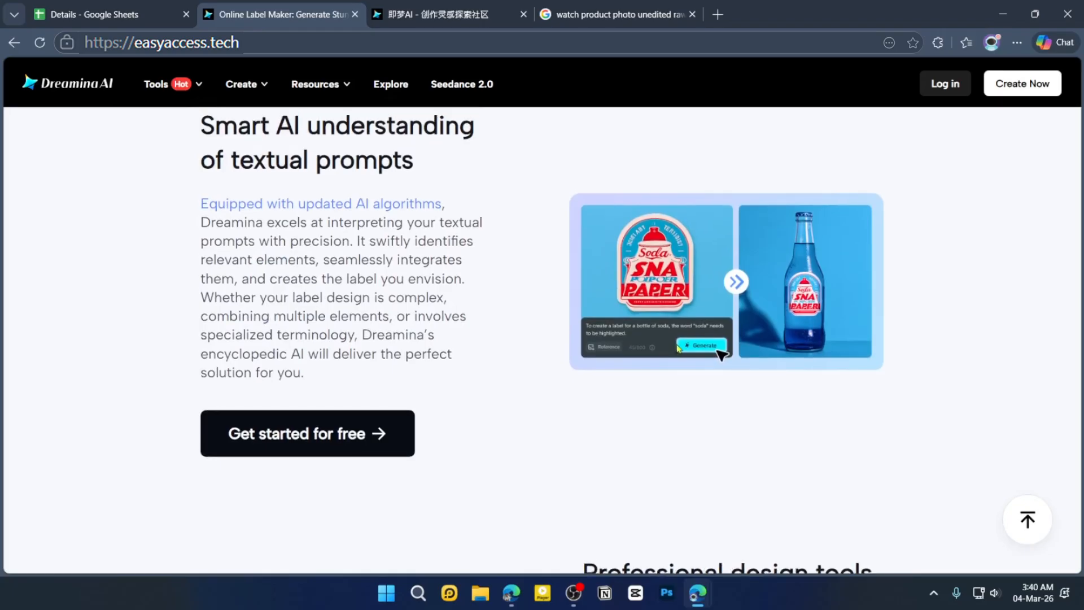
Return to the generated watch results and inspect the close-up with blurred city lights at full size
{"action": "key", "text": "ctrl+Tab"}
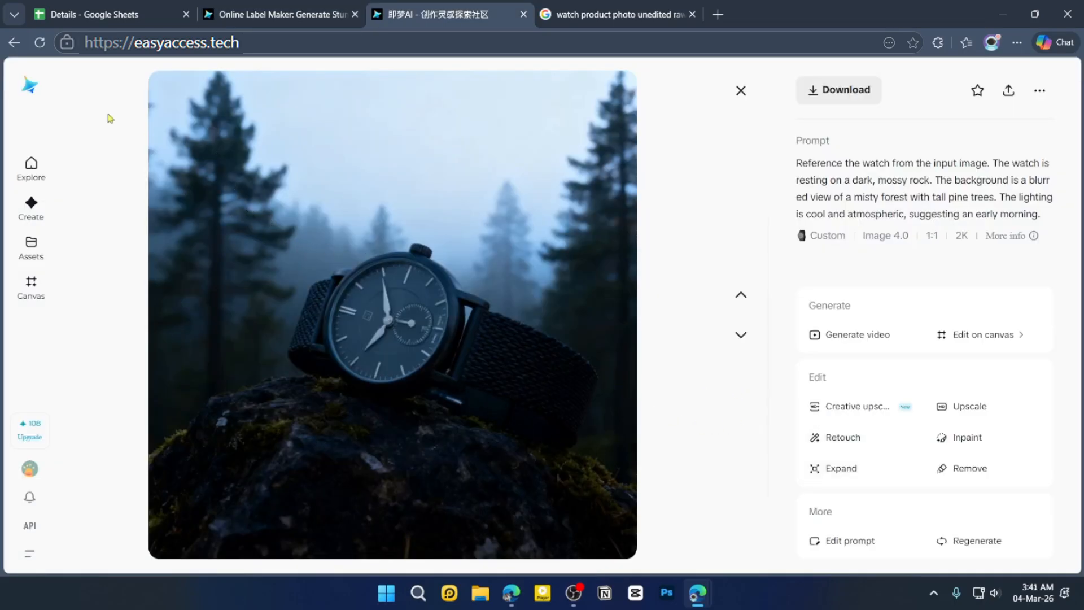
{"action": "left_click", "coordinate": [741, 91]}
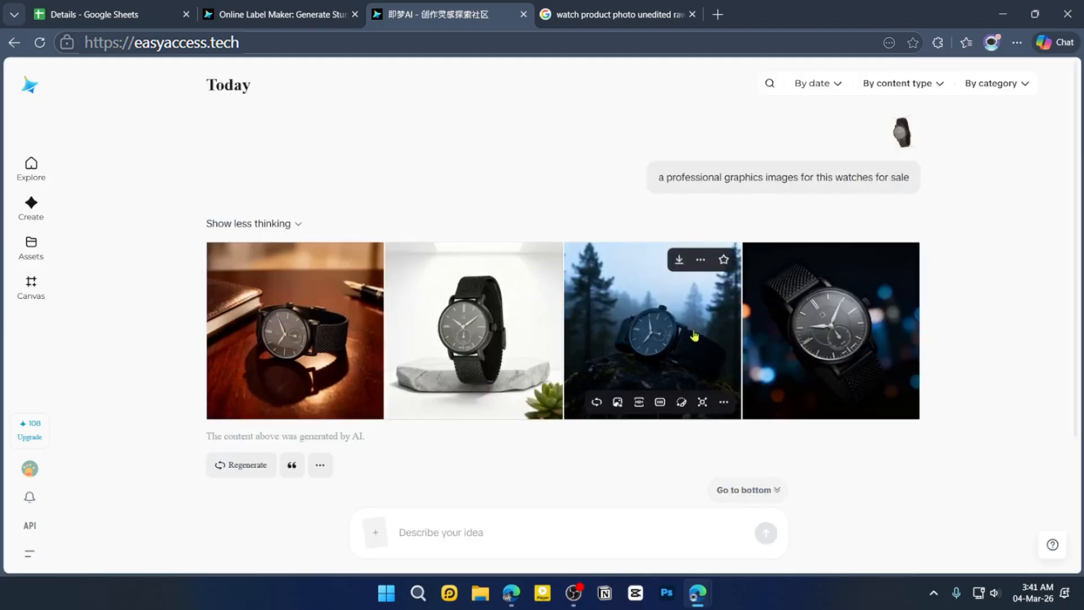
{"action": "left_click", "coordinate": [831, 365]}
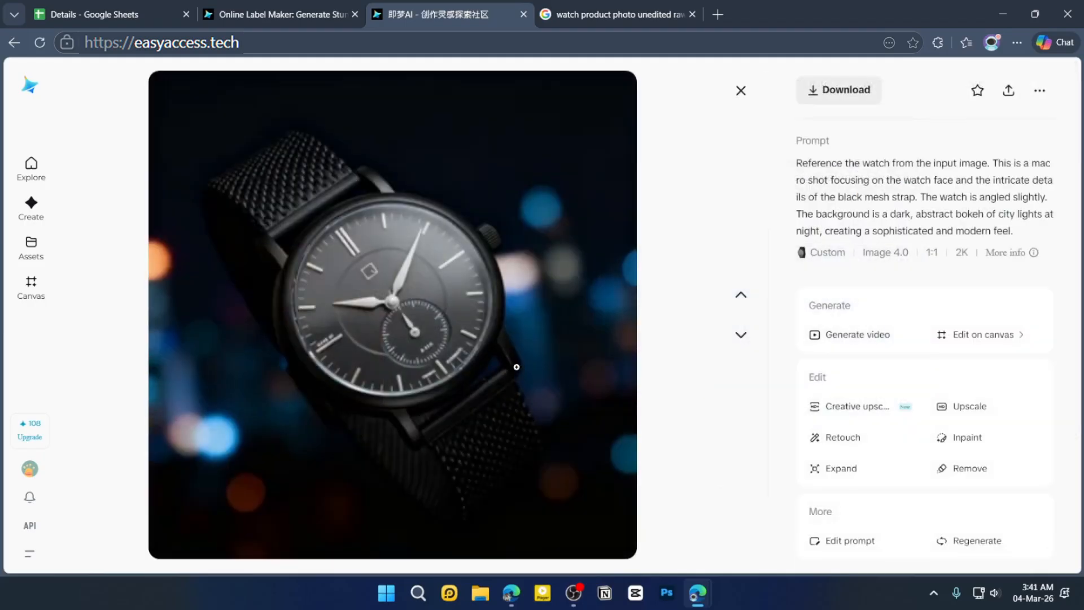
{"action": "left_click", "coordinate": [740, 90]}
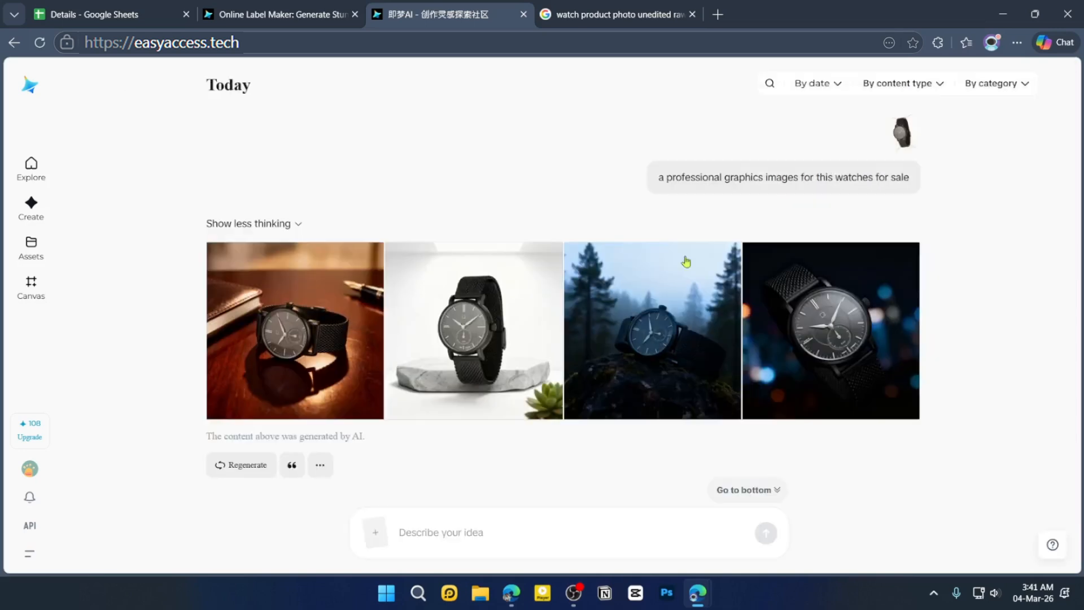
Check the custom generation preferences for aspect ratio, model and resolution, and close them
{"action": "left_click", "coordinate": [406, 532]}
{"action": "left_click", "coordinate": [416, 534]}
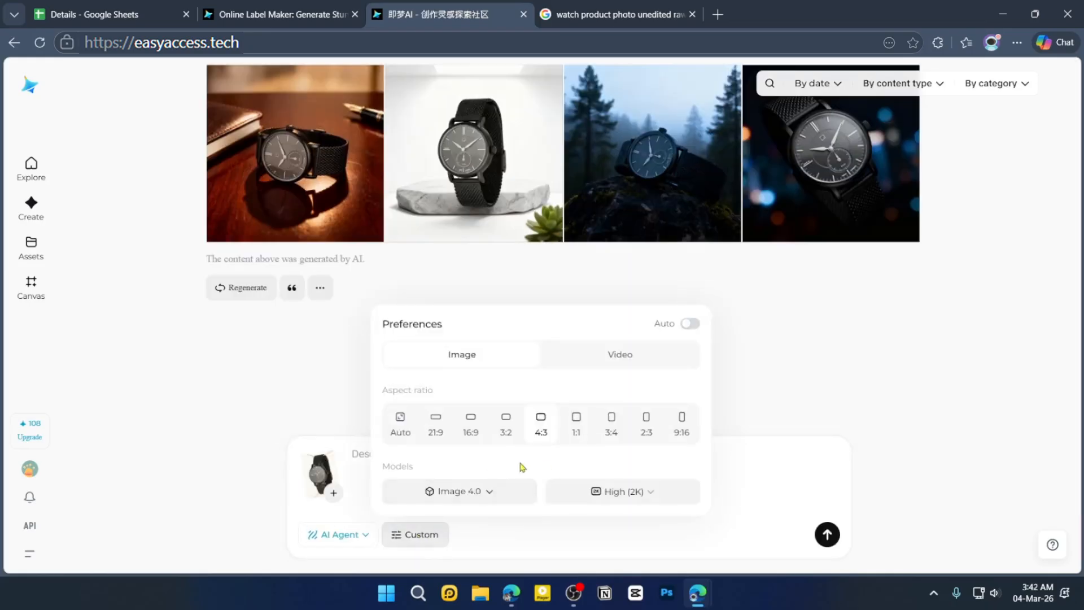
{"action": "left_click", "coordinate": [745, 412]}
{"action": "scroll", "coordinate": [647, 440], "scroll_direction": "up", "scroll_amount": 1}
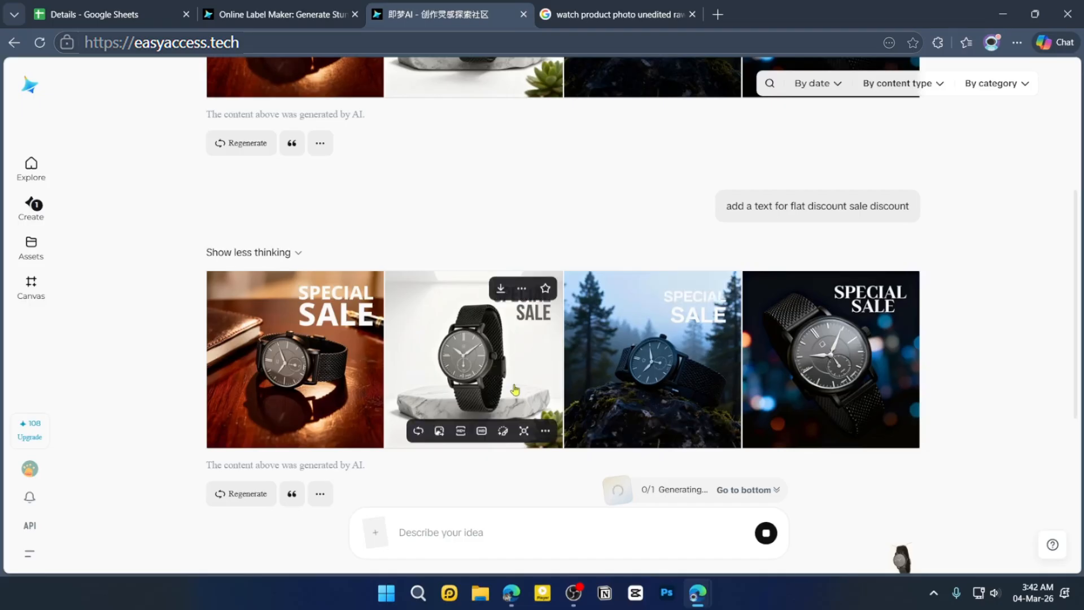
Review the "SPECIAL SALE" watch images, enlarging the marble, forest and city-lights versions in turn
{"action": "scroll", "coordinate": [562, 446], "scroll_direction": "up", "scroll_amount": 3}
{"action": "scroll", "coordinate": [588, 451], "scroll_direction": "down", "scroll_amount": 2}
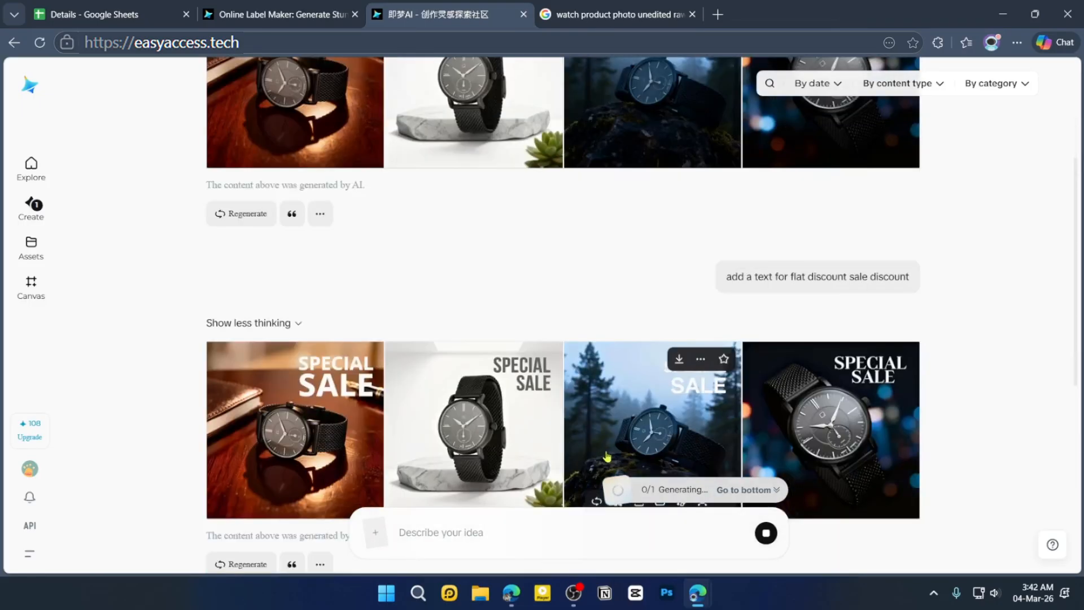
{"action": "scroll", "coordinate": [565, 478], "scroll_direction": "down", "scroll_amount": 1}
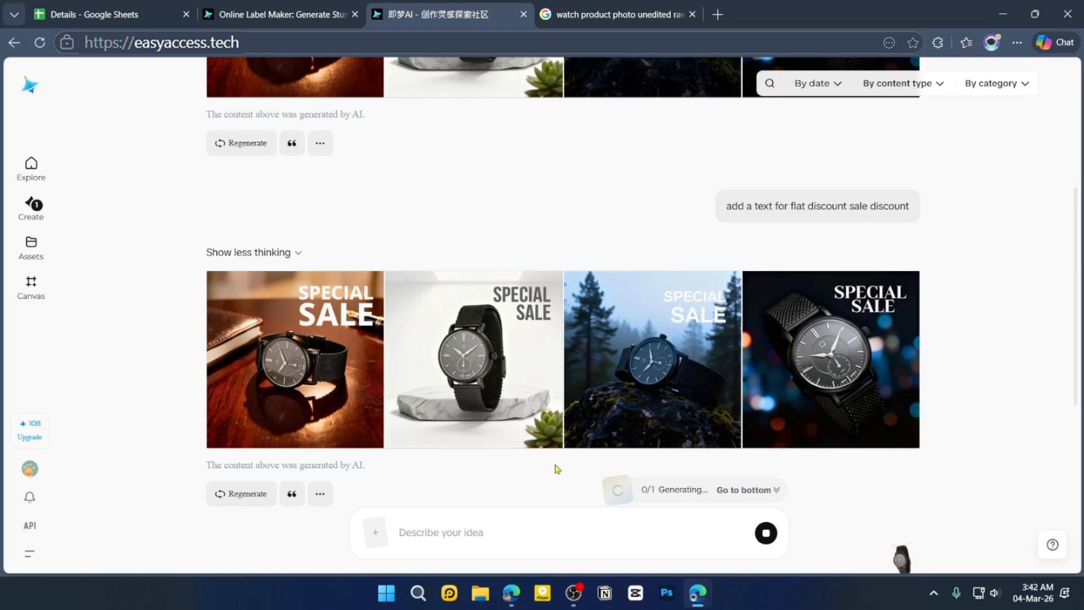
{"action": "left_click", "coordinate": [493, 373]}
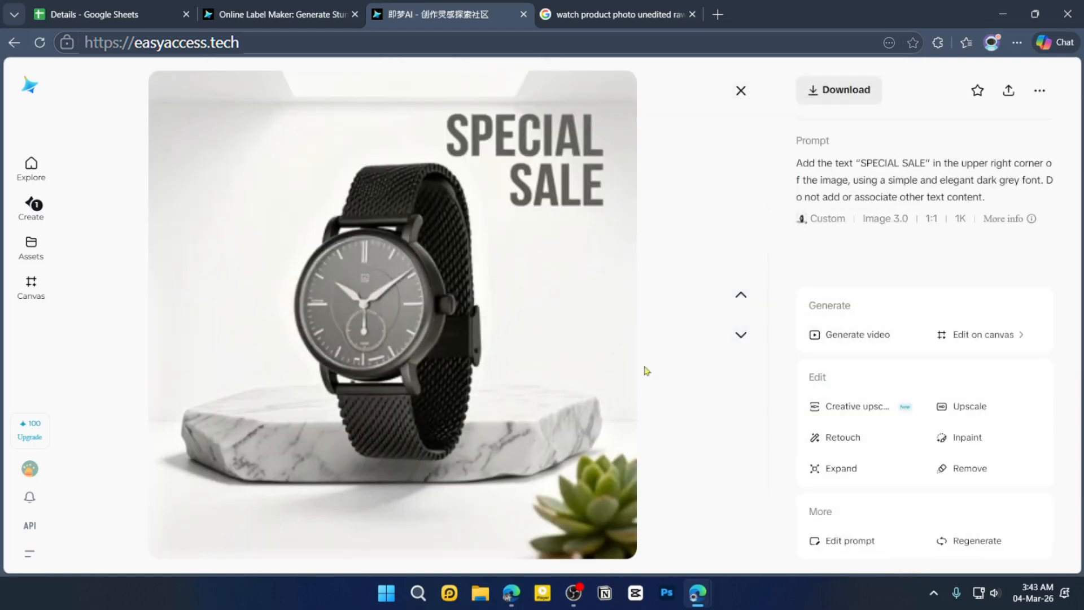
{"action": "left_click", "coordinate": [741, 336]}
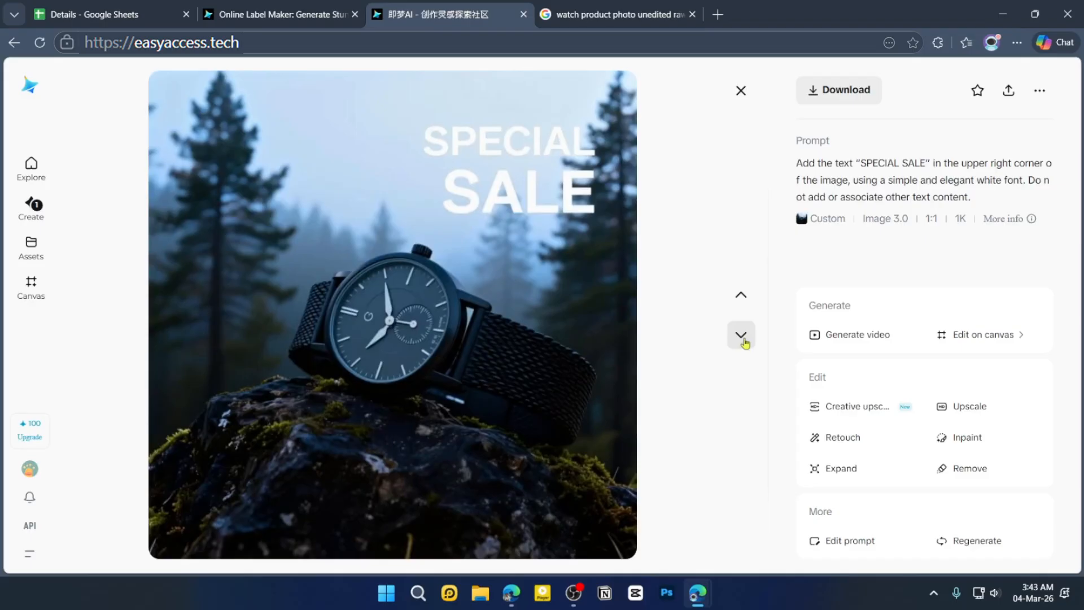
{"action": "left_click", "coordinate": [742, 336]}
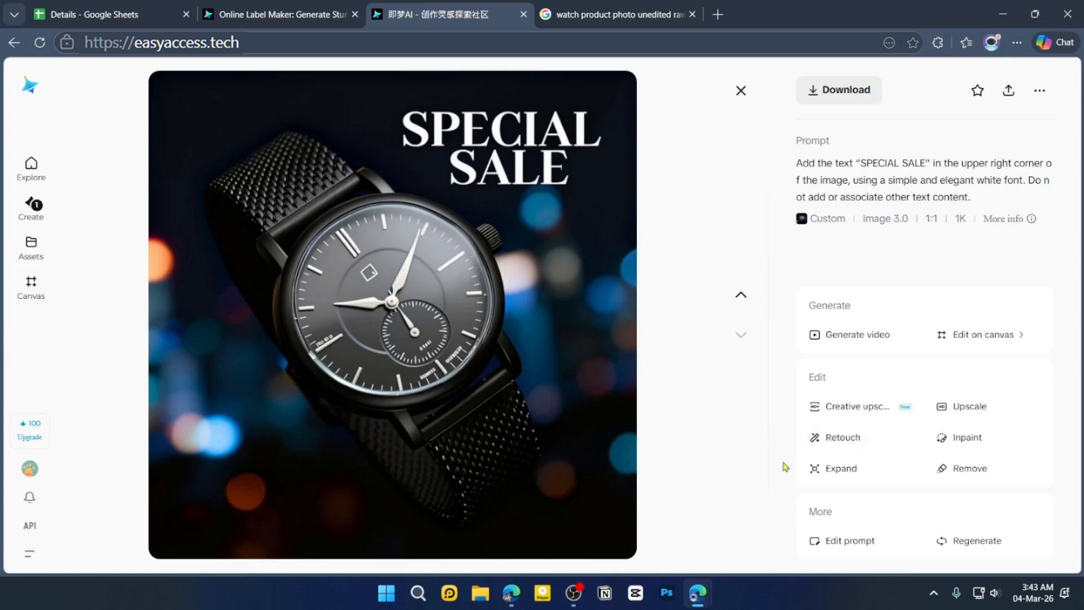
Download the "SPECIAL SALE" watch image with the wooden table and fountain pen, and close the enlarged view
{"action": "left_click", "coordinate": [743, 299]}
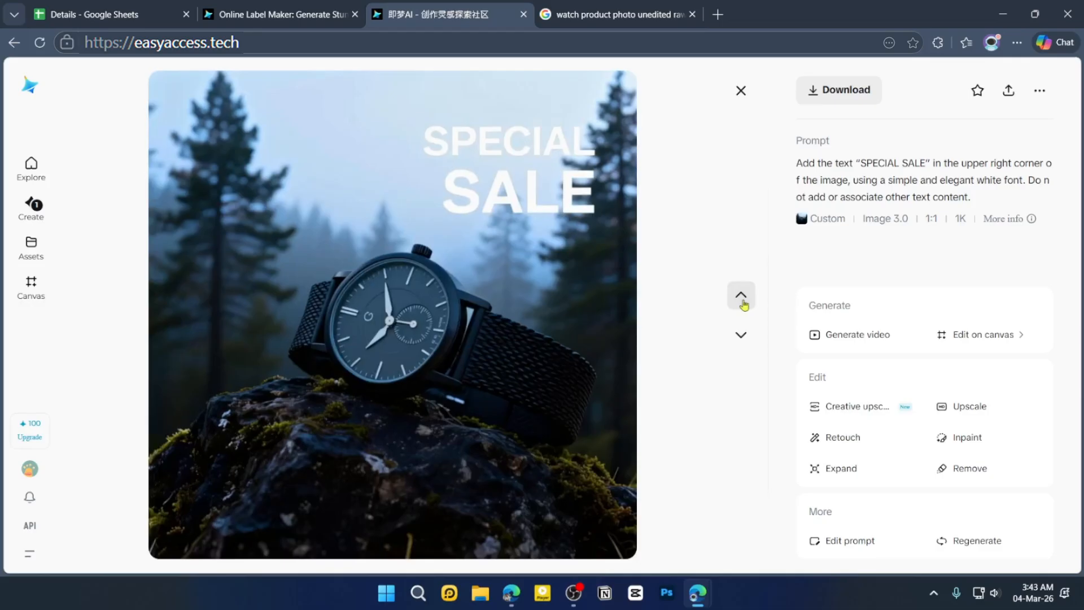
{"action": "left_click", "coordinate": [743, 302]}
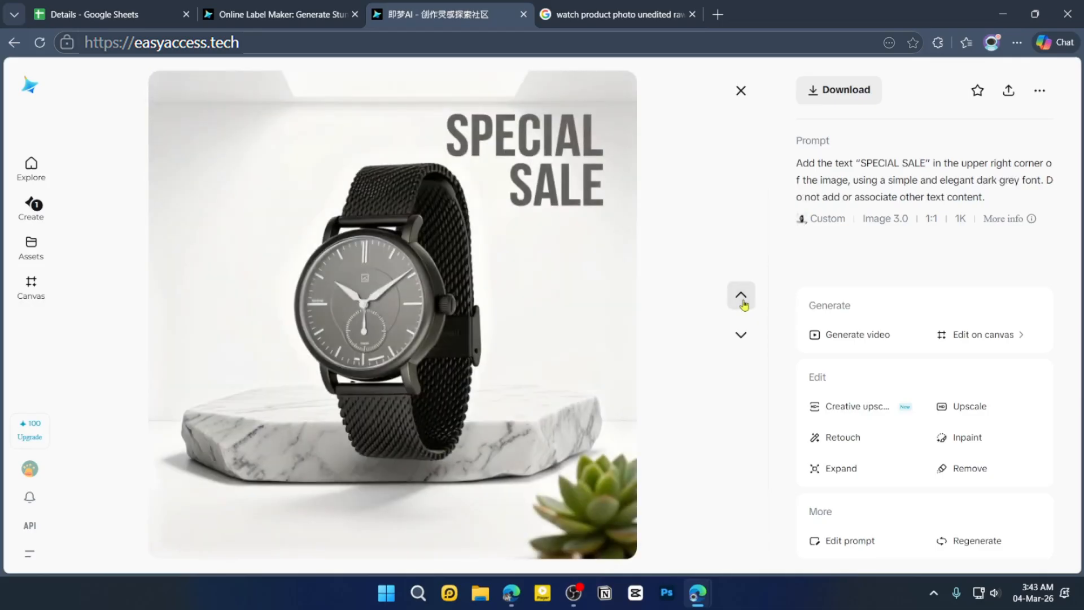
{"action": "left_click", "coordinate": [743, 303]}
{"action": "left_click", "coordinate": [844, 92]}
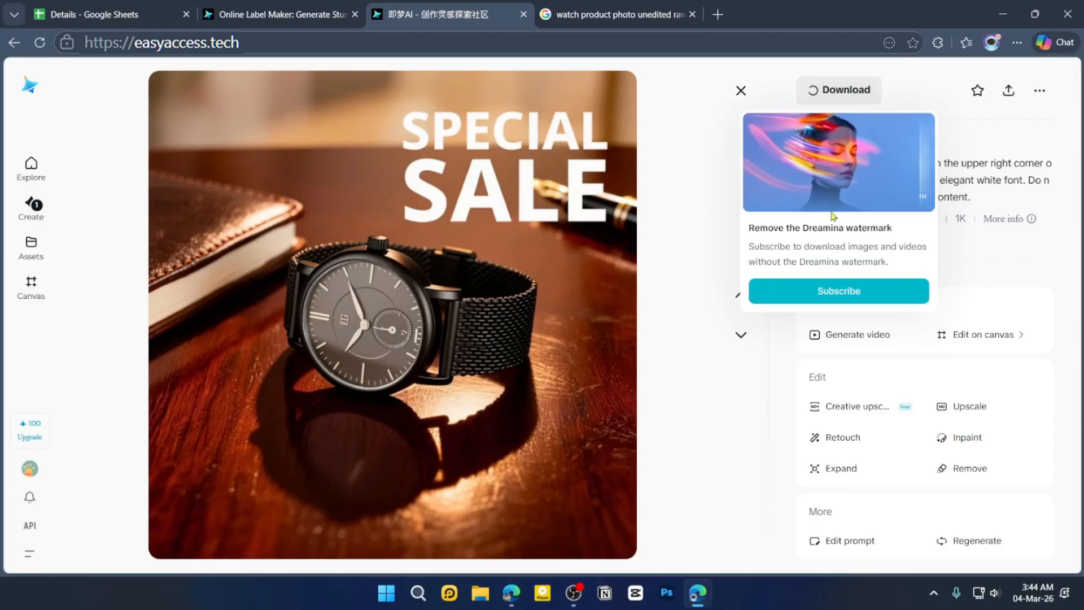
{"action": "left_click", "coordinate": [731, 302]}
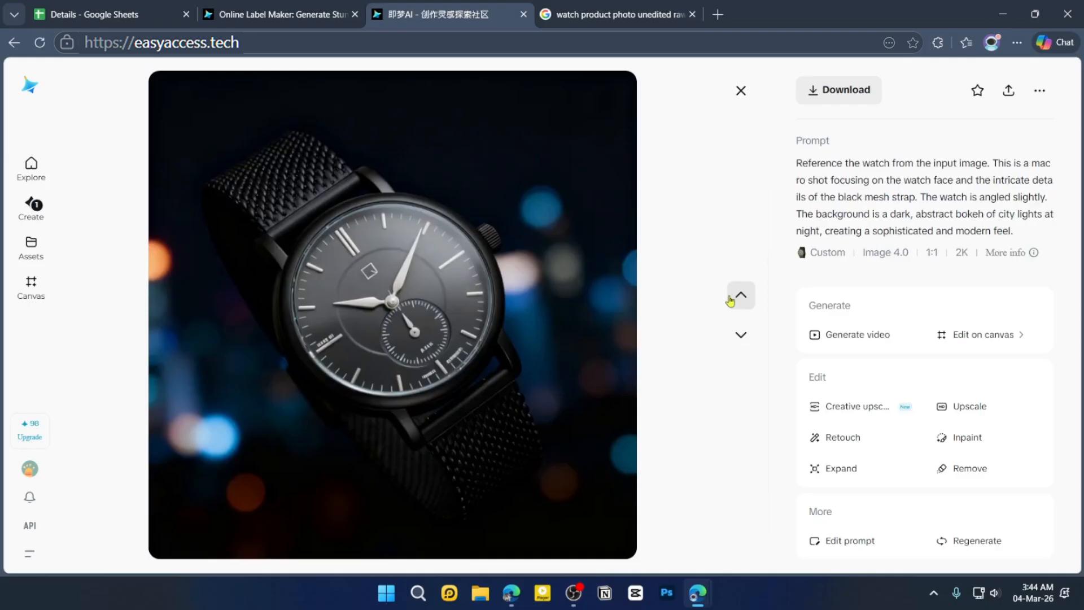
{"action": "left_click", "coordinate": [741, 91]}
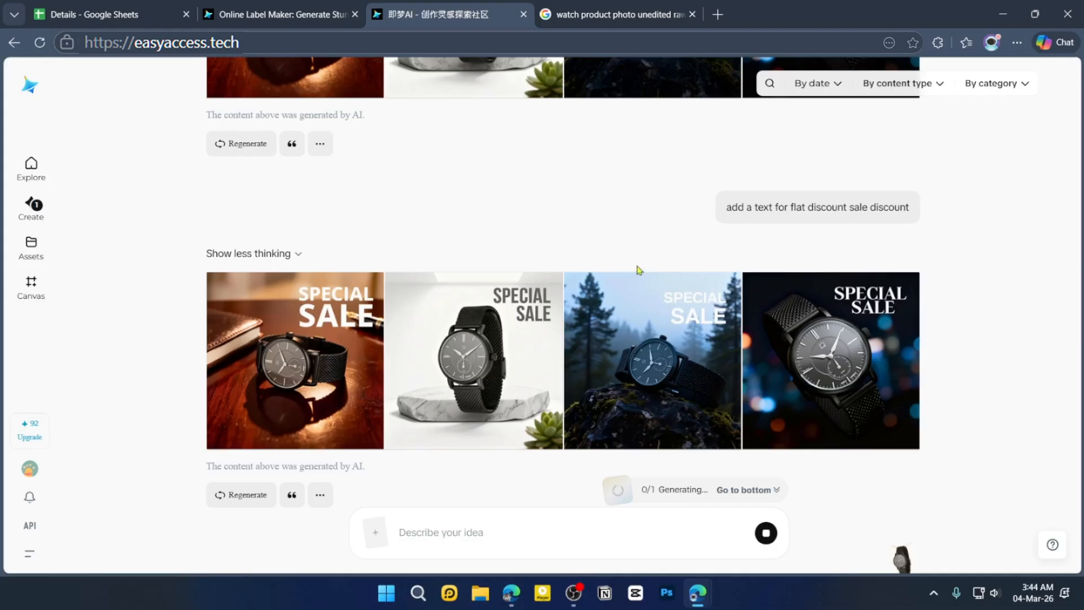
Examine the two sets of sale posters generated for the prompt "genarate a sale post"
{"action": "scroll", "coordinate": [639, 270], "scroll_direction": "down", "scroll_amount": 5}
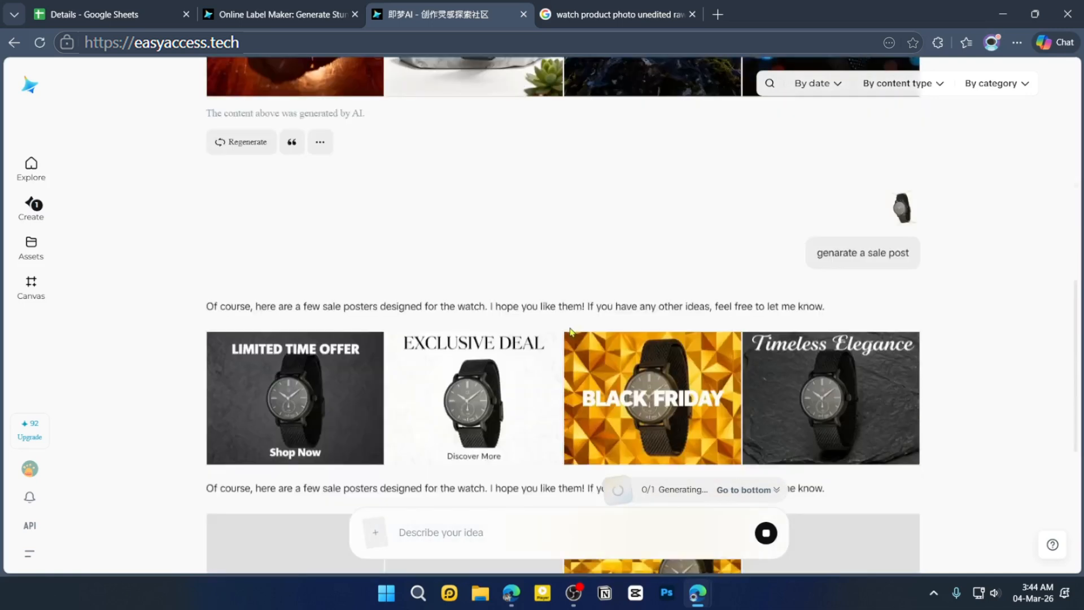
{"action": "scroll", "coordinate": [570, 331], "scroll_direction": "down", "scroll_amount": 1}
{"action": "mouse_move", "coordinate": [558, 378]}
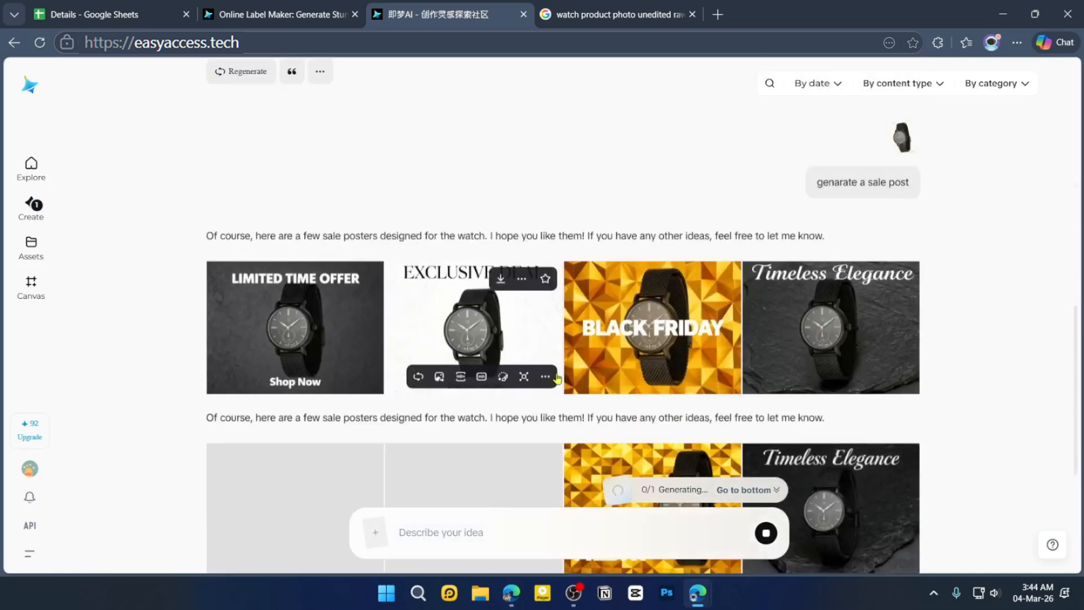
{"action": "scroll", "coordinate": [508, 378], "scroll_direction": "down", "scroll_amount": 2}
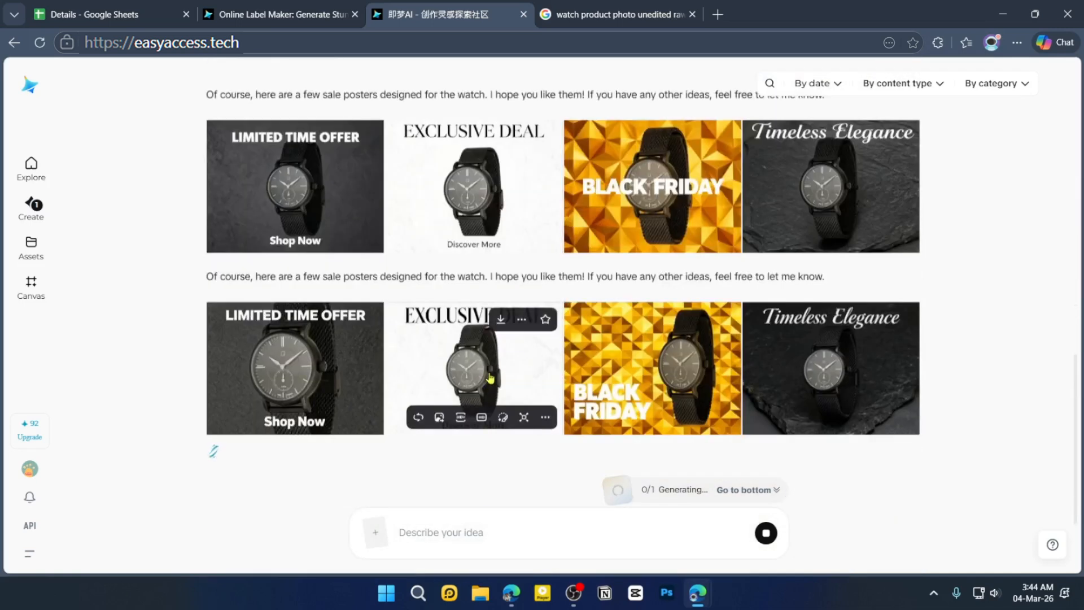
{"action": "scroll", "coordinate": [490, 378], "scroll_direction": "up", "scroll_amount": 1}
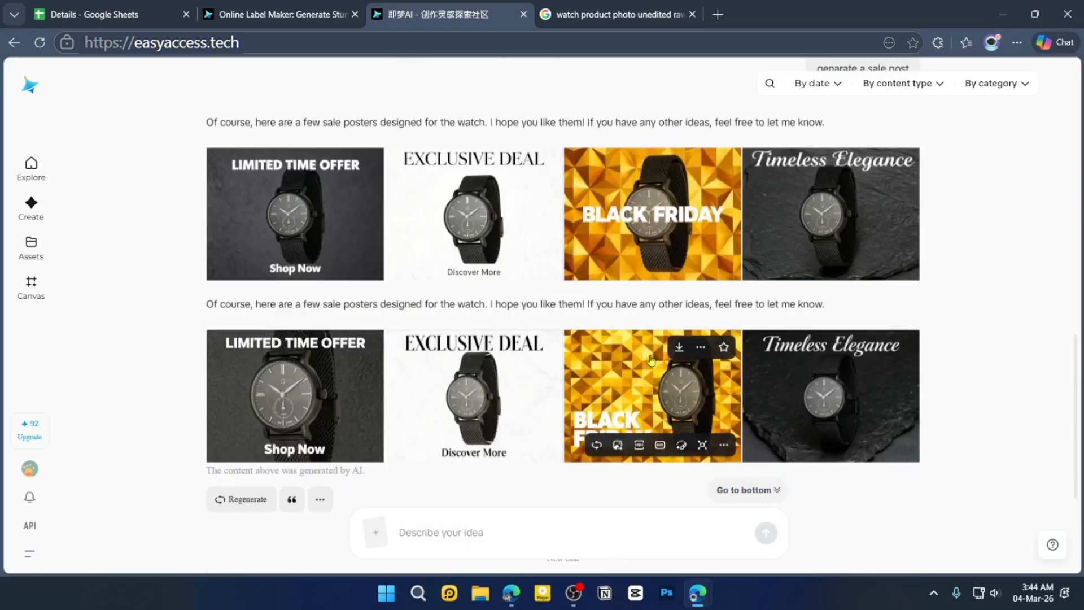